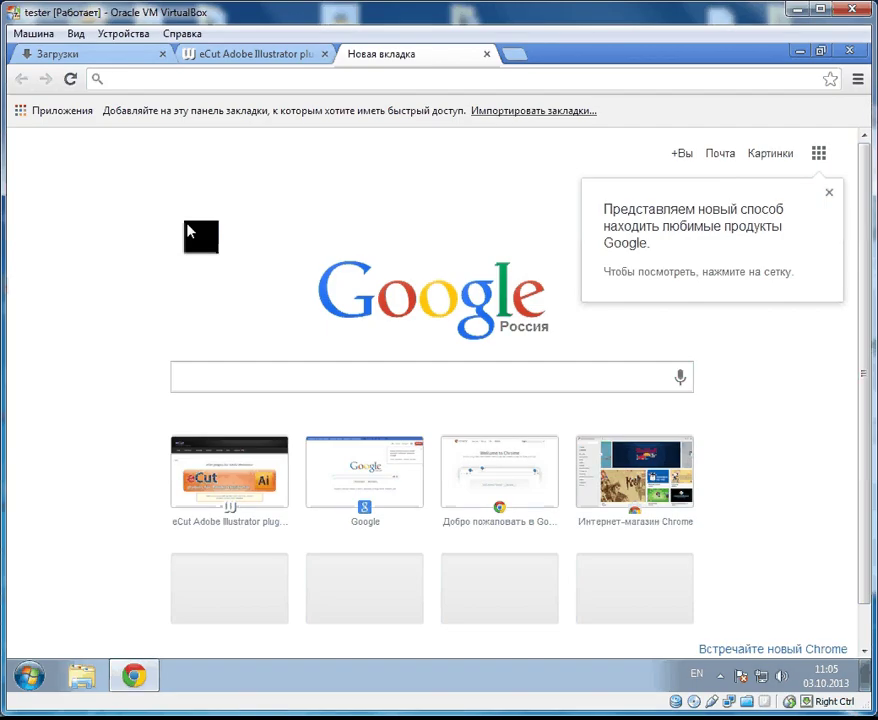
Download the eCut_rStones.zip demo from illustrator.e-cut.ru and view it in Chrome's downloads list.
type("illustrator.e-cut.r")
key("Return")
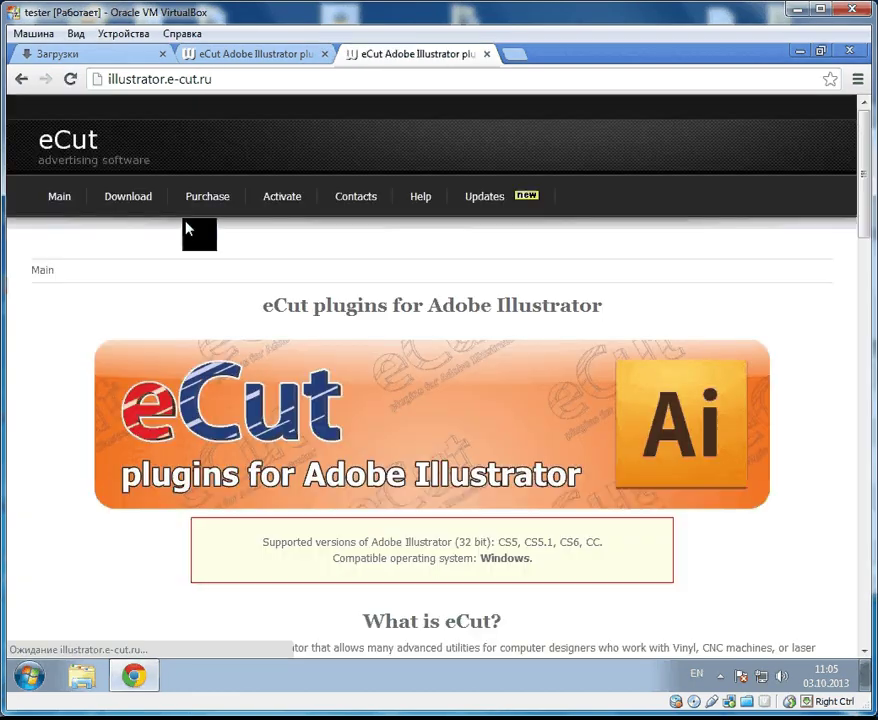
scroll(305, 293, "down", 3)
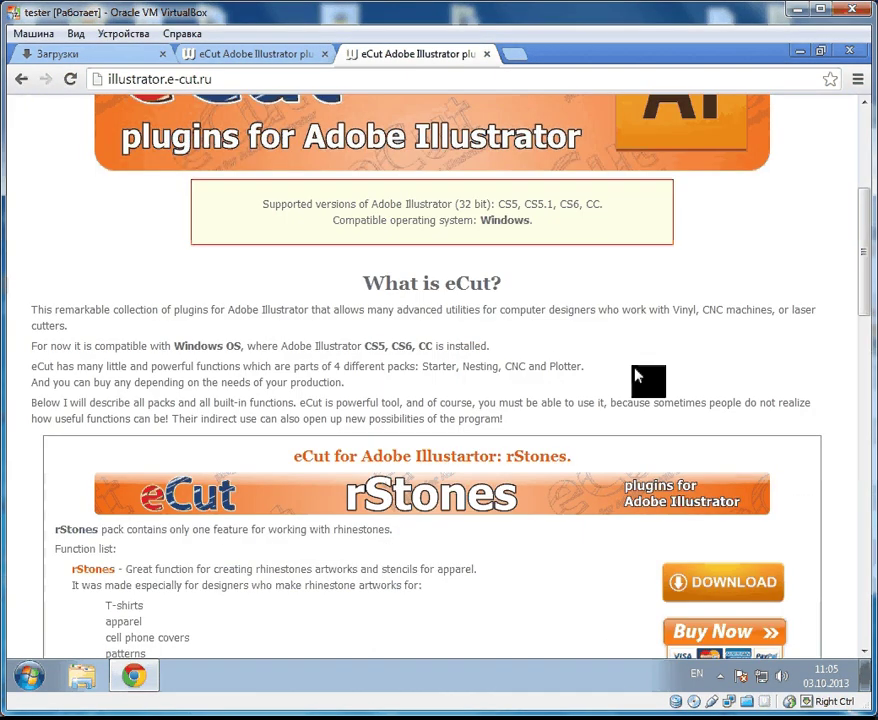
scroll(148, 385, "down", 2)
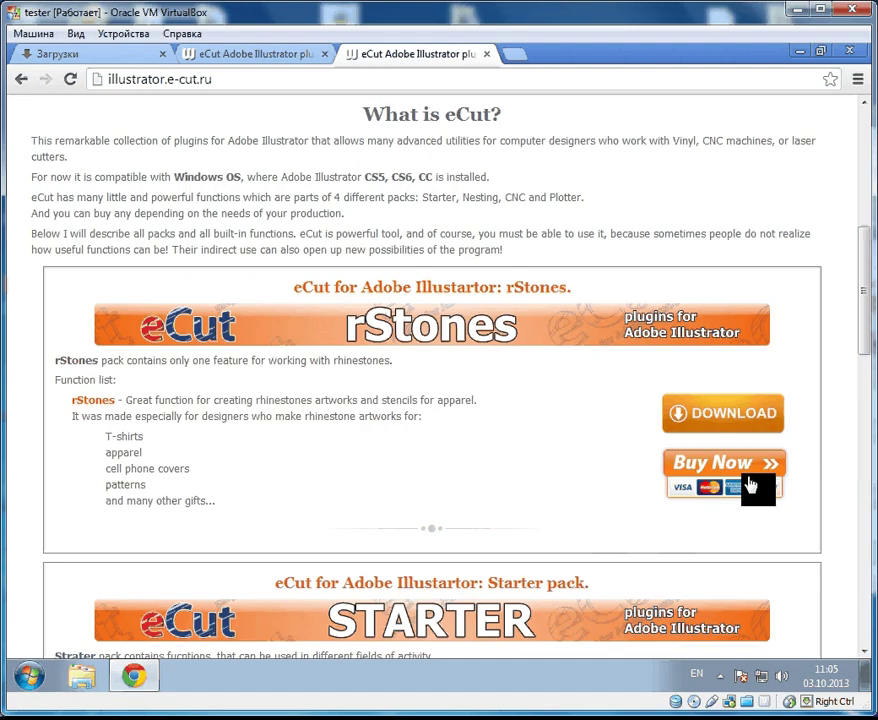
left_click(776, 428)
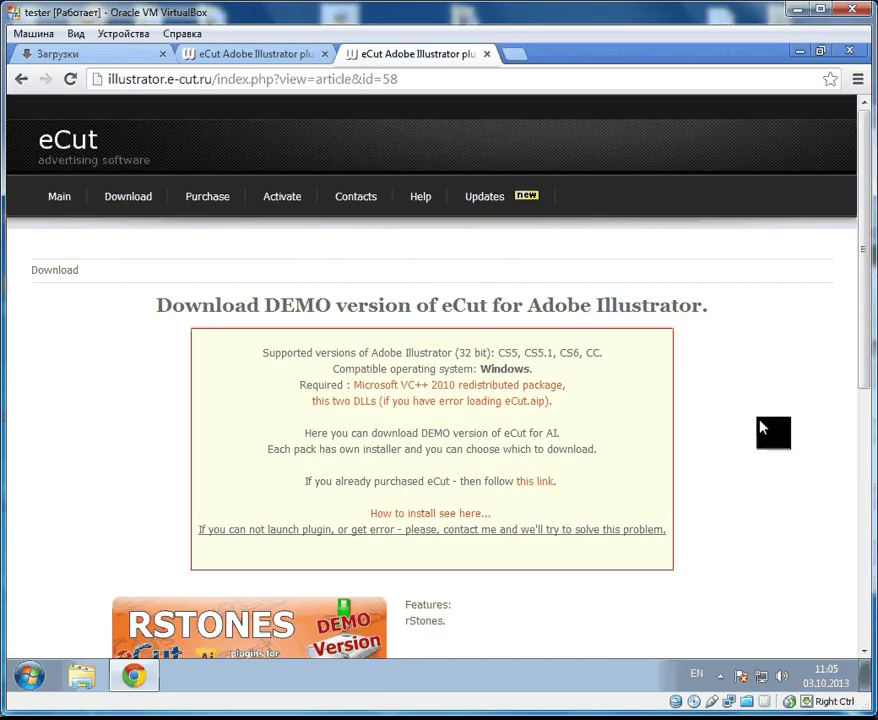
scroll(725, 427, "down", 3)
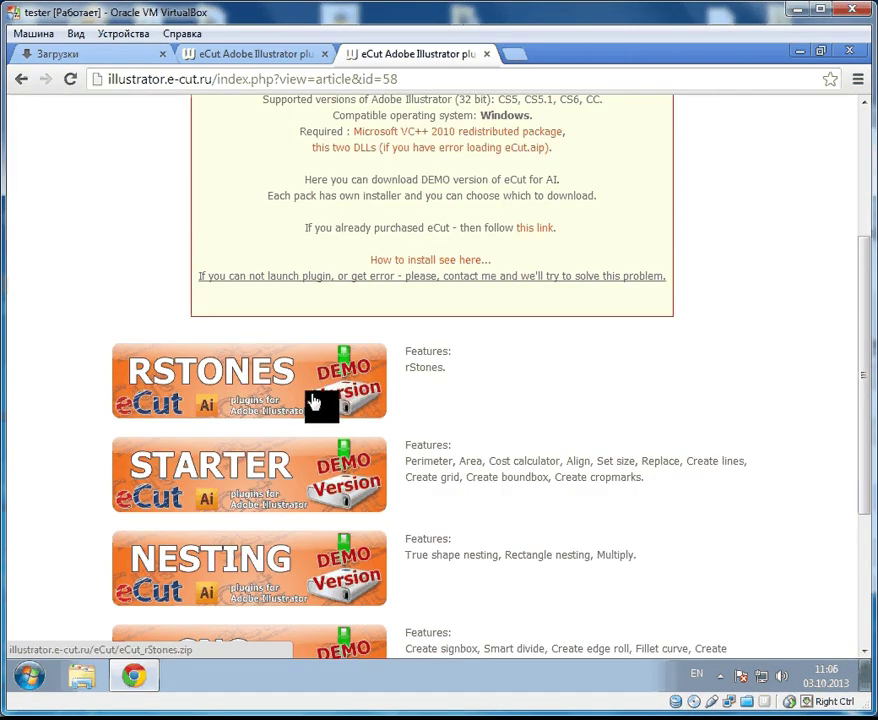
left_click(70, 53)
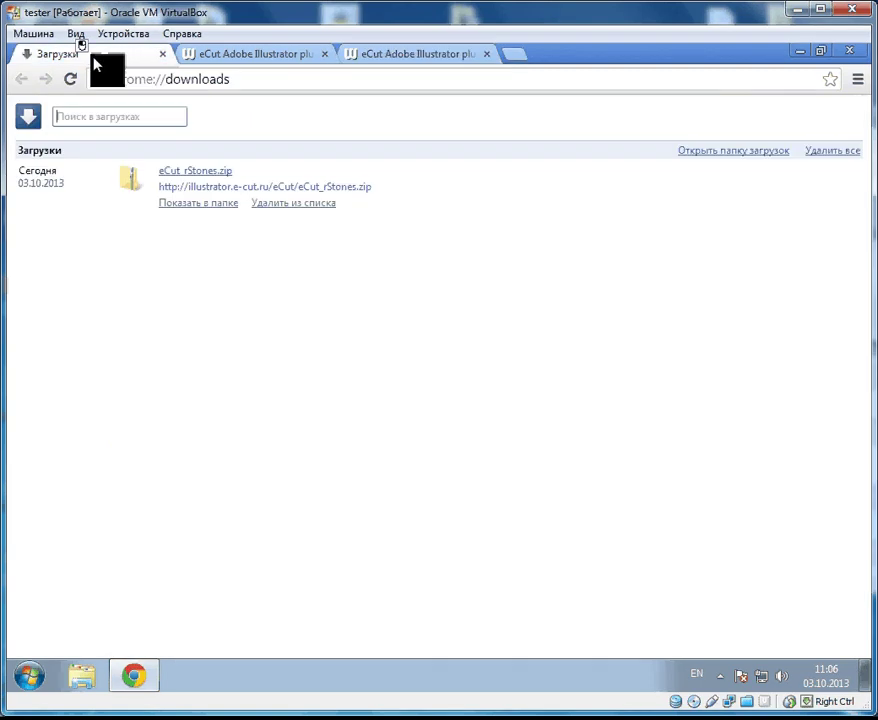
Open eCut_rStones.zip in Explorer and select the eCut_AI_RSTONES installer.
left_click(210, 177)
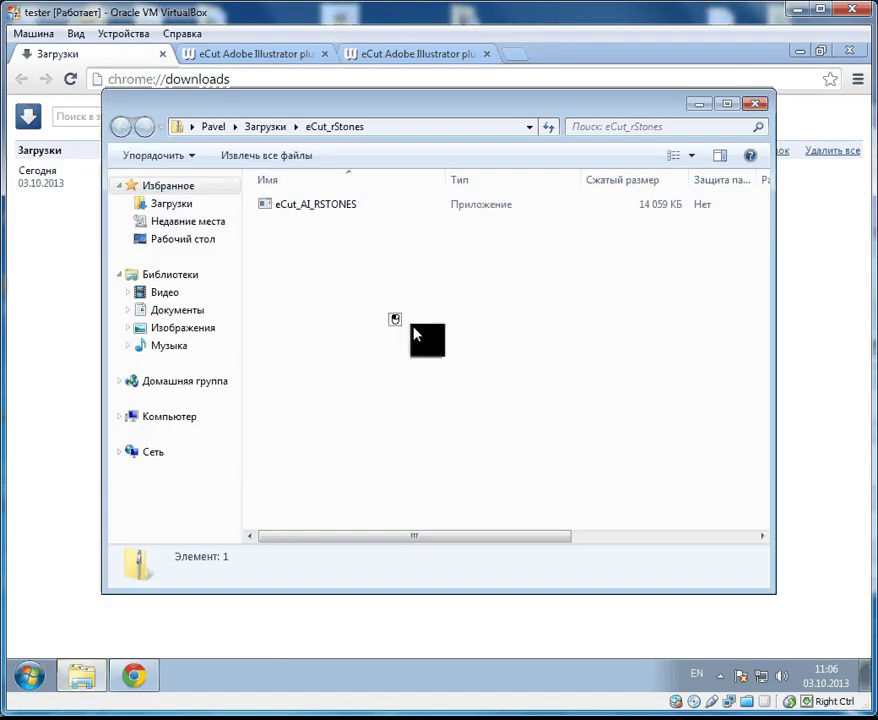
left_click(340, 206)
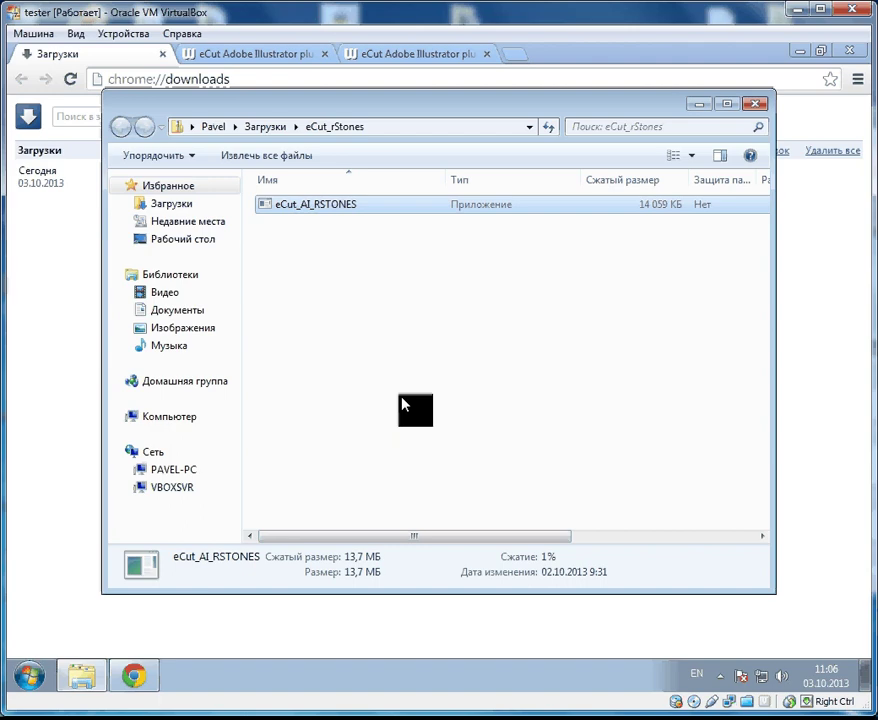
Minimize Chrome and allow eCut_AI_RSTONES past the security warning and UAC prompt.
left_click(800, 52)
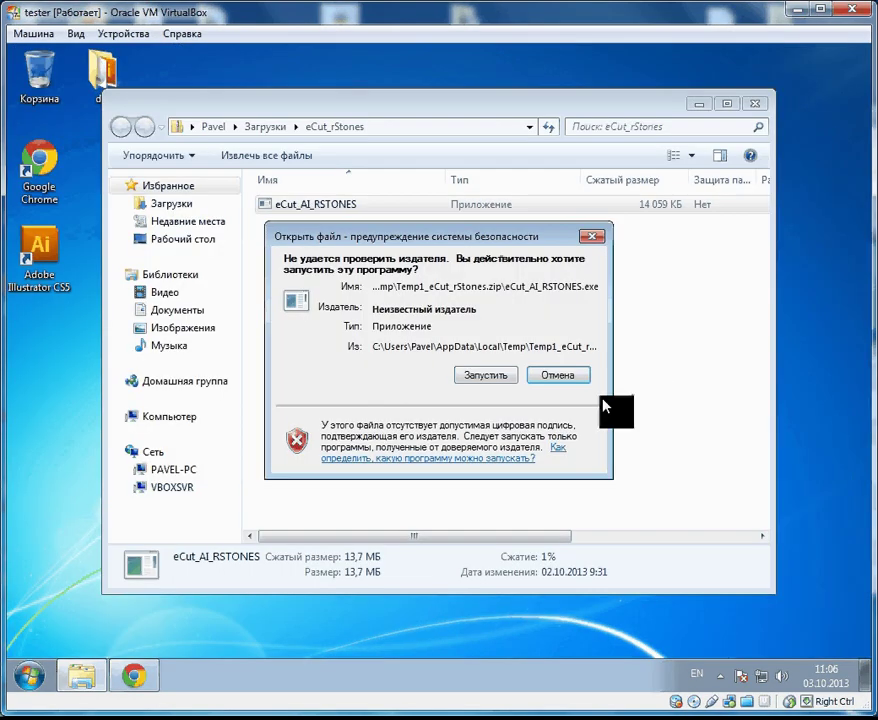
left_click(489, 376)
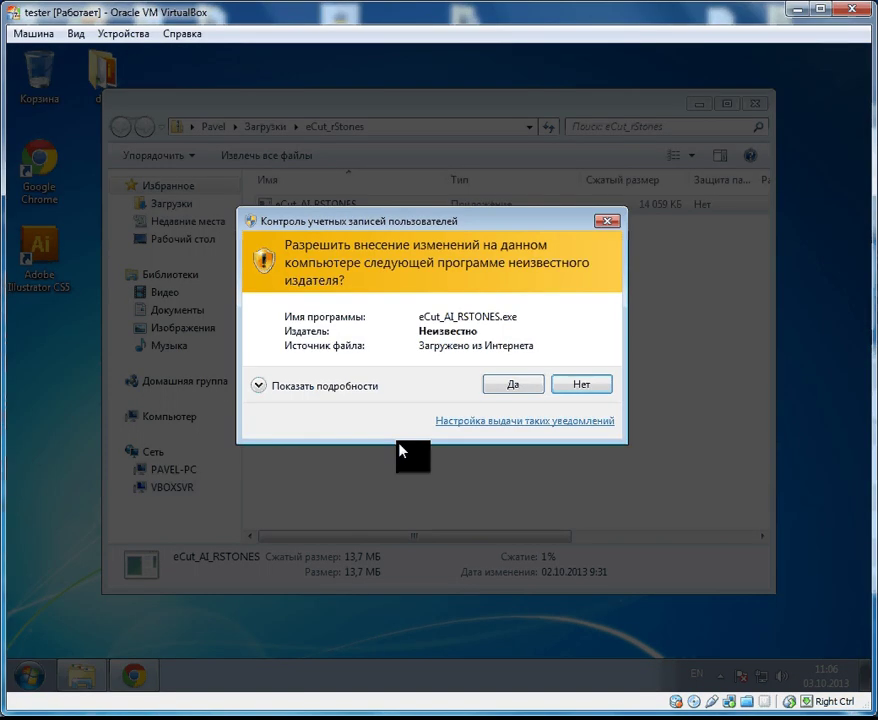
left_click(529, 391)
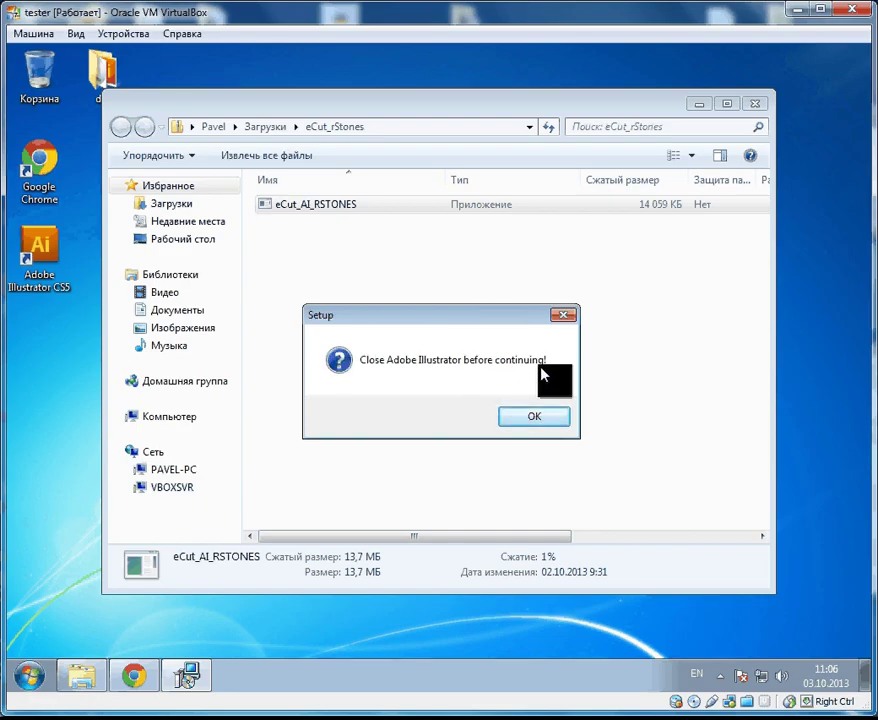
Target Adobe Illustrator CS5 in the rStones setup wizard and untick Visit Site.
left_click(557, 424)
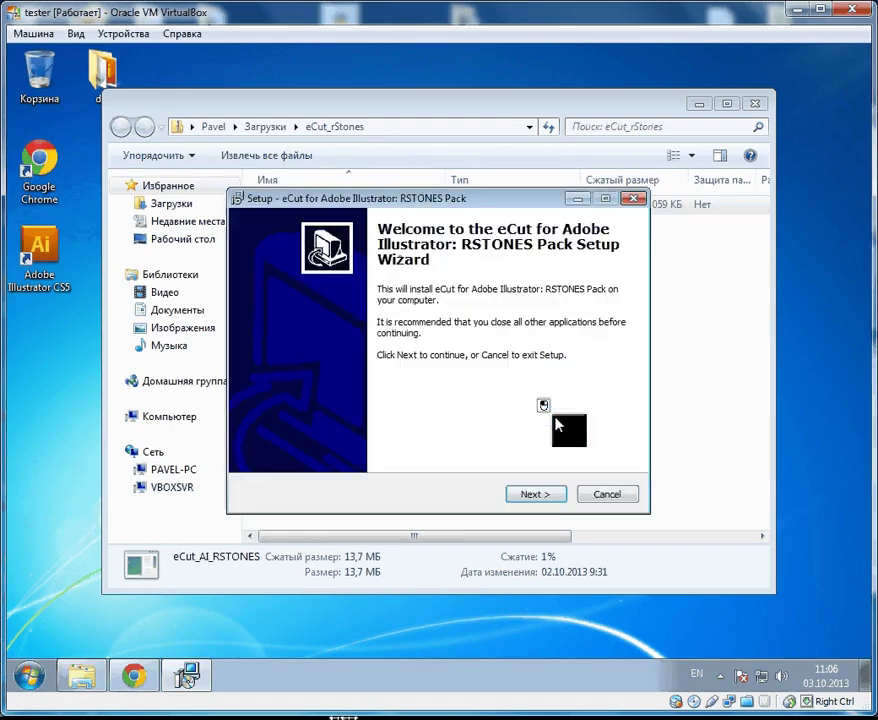
left_click(553, 493)
left_click(457, 296)
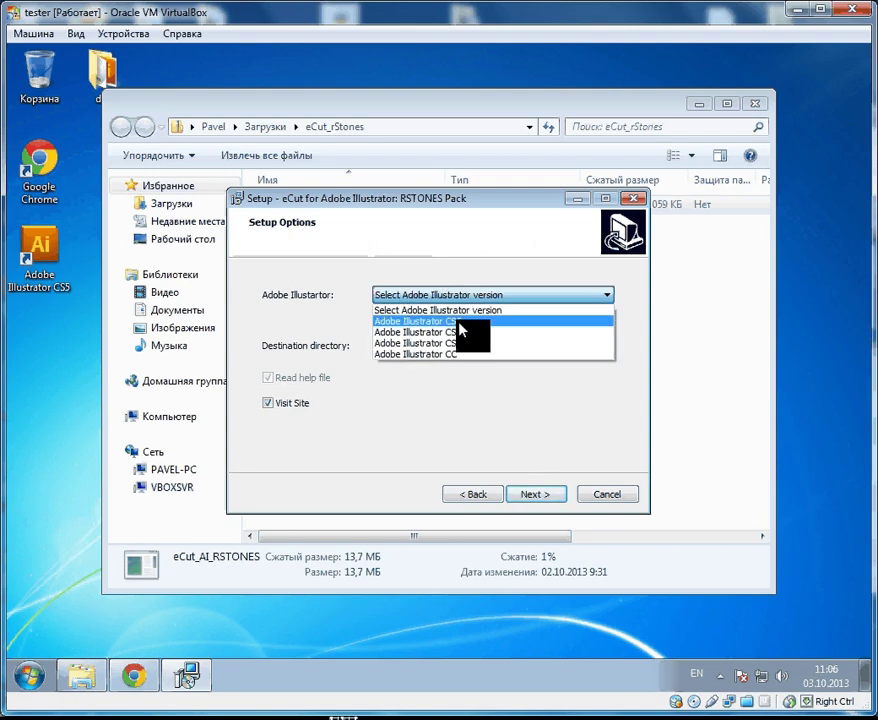
left_click(457, 322)
left_click(279, 405)
Install the RSTONES Pack into c:\eCut and finish the setup wizard.
left_click(121, 679)
left_click(189, 684)
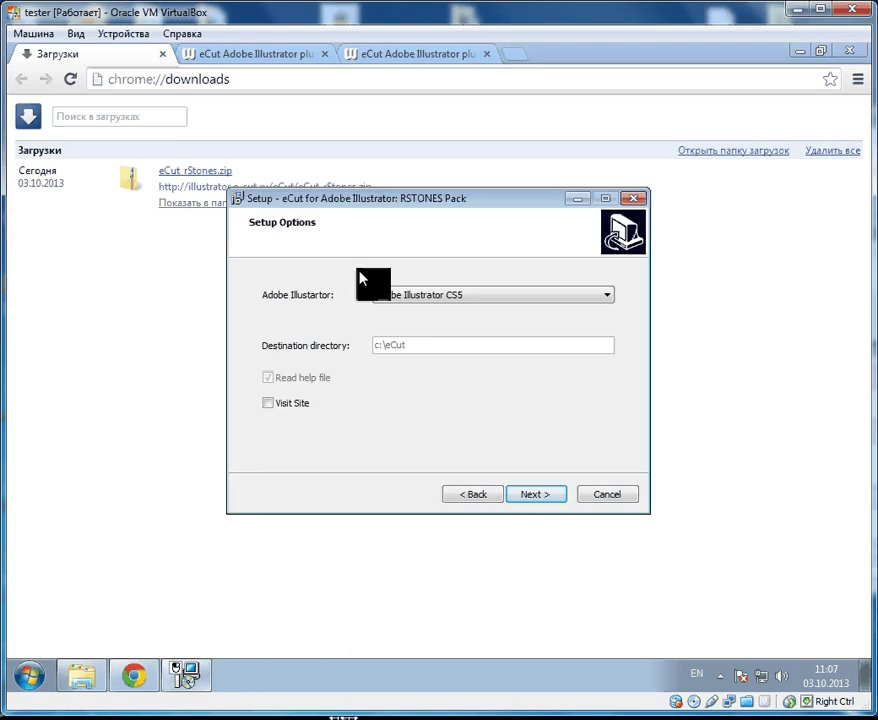
left_click(535, 495)
left_click(536, 496)
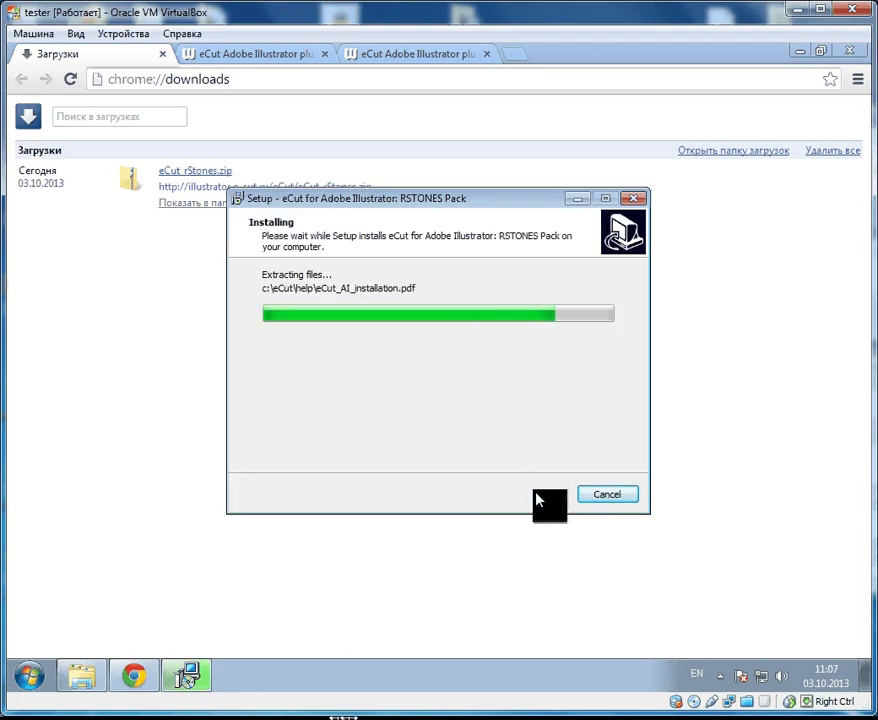
left_click(537, 497)
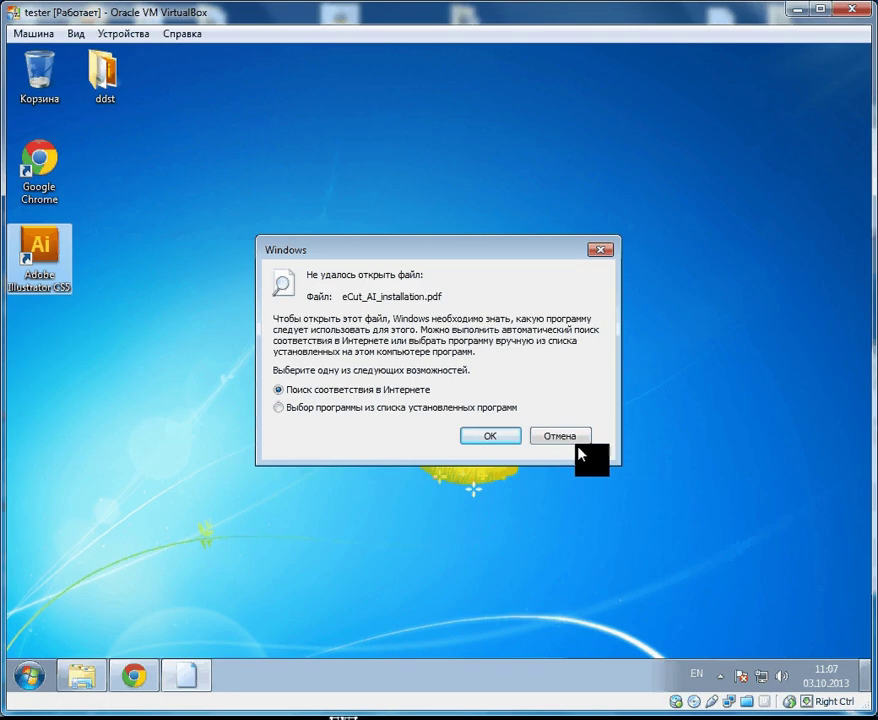
Cancel opening the installation PDF, launch Illustrator CS5, and accept its registry fix.
left_click(578, 444)
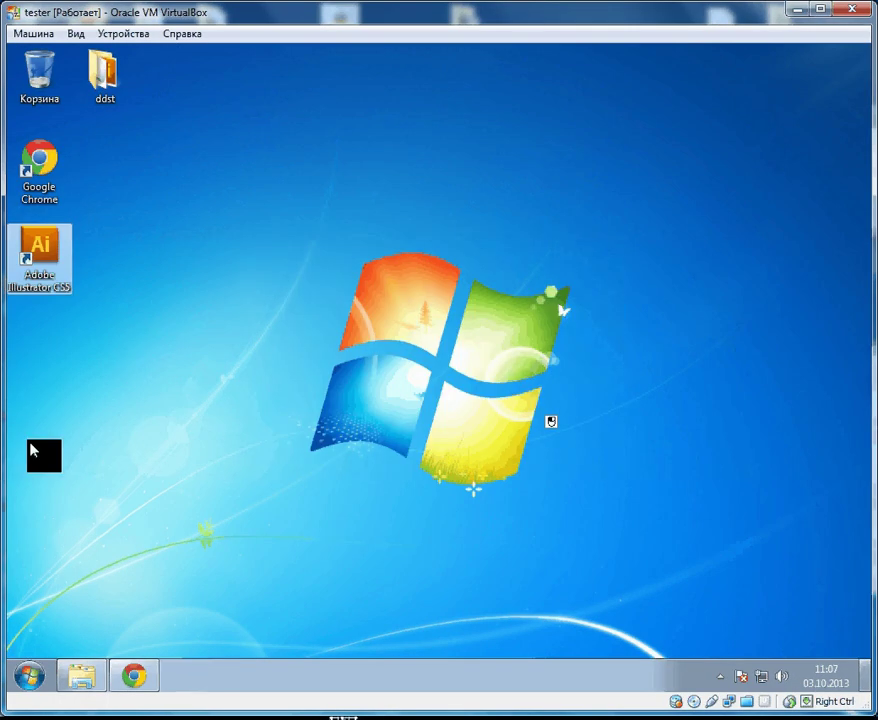
double_click(37, 252)
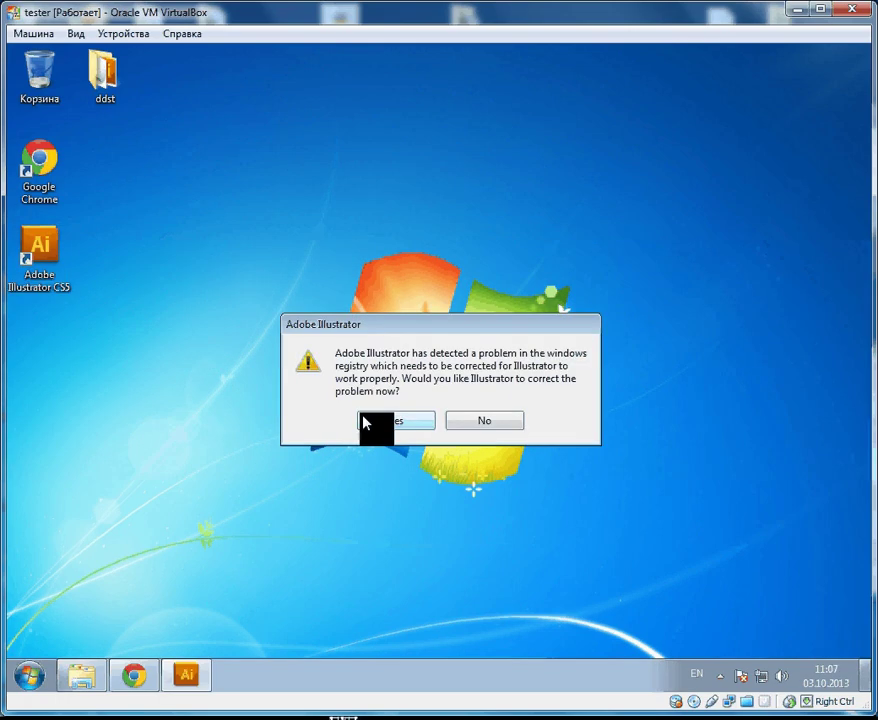
left_click(366, 420)
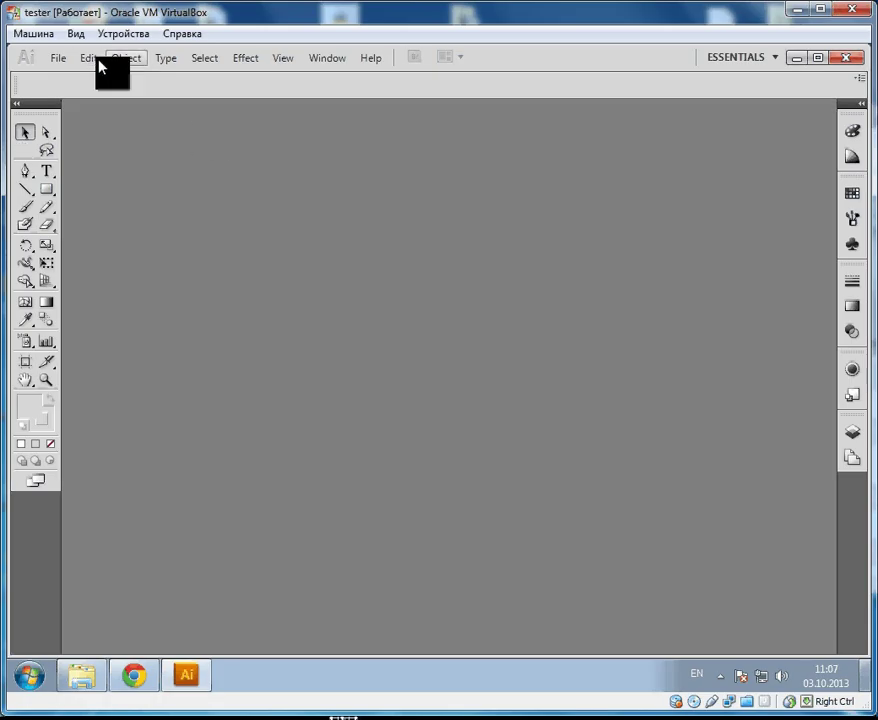
Enable an additional plug-ins folder in Illustrator's Plug-ins & Scratch Disks preferences.
left_click(97, 60)
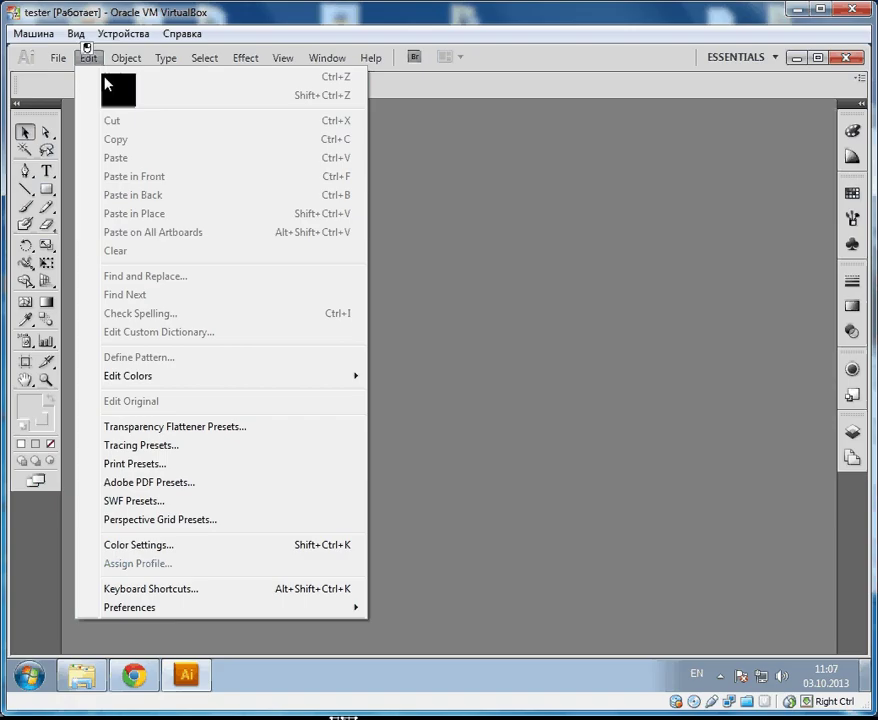
mouse_move(167, 609)
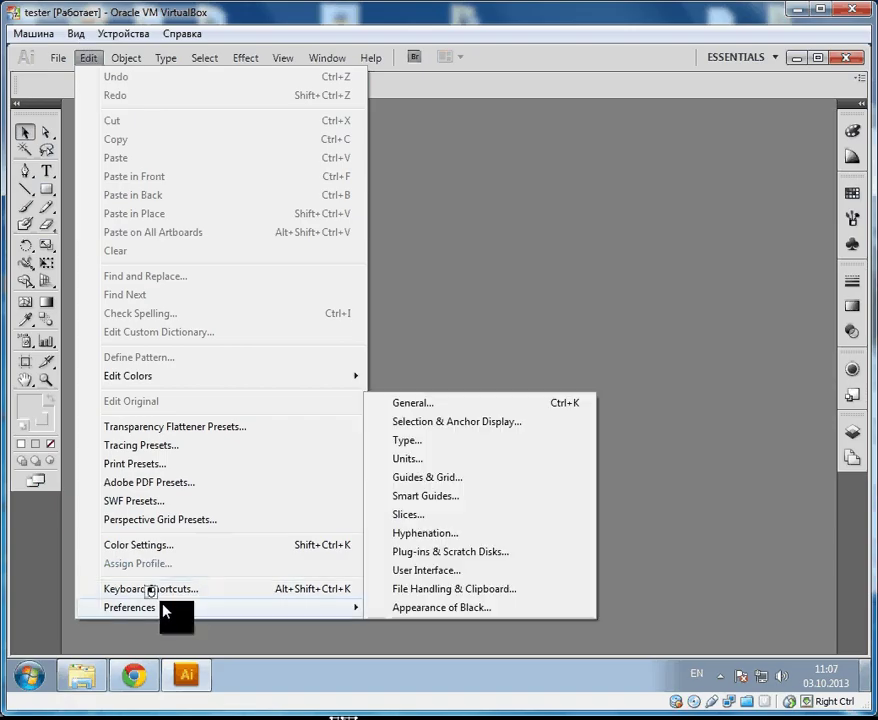
left_click(436, 551)
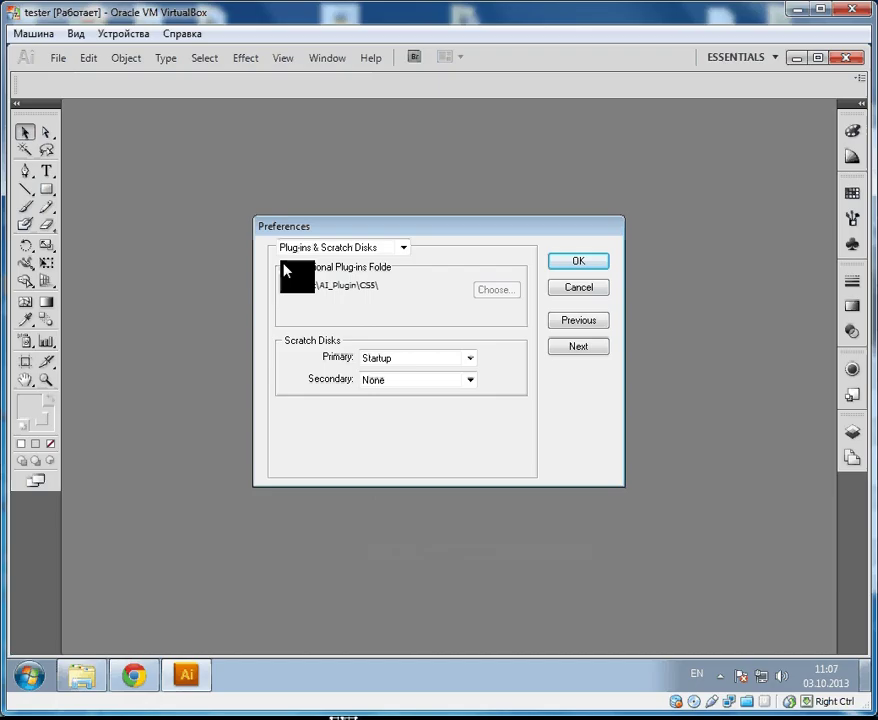
left_click(285, 267)
left_click(505, 292)
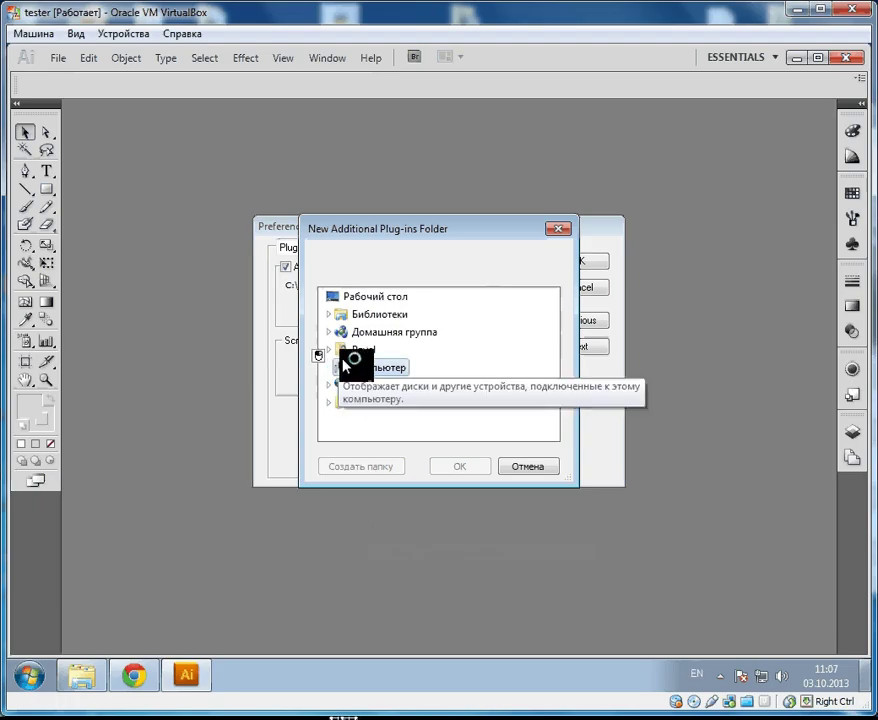
Choose C:\eCut\AI_Plugin\CS5 as the plug-ins folder and confirm the preferences.
left_click(348, 367)
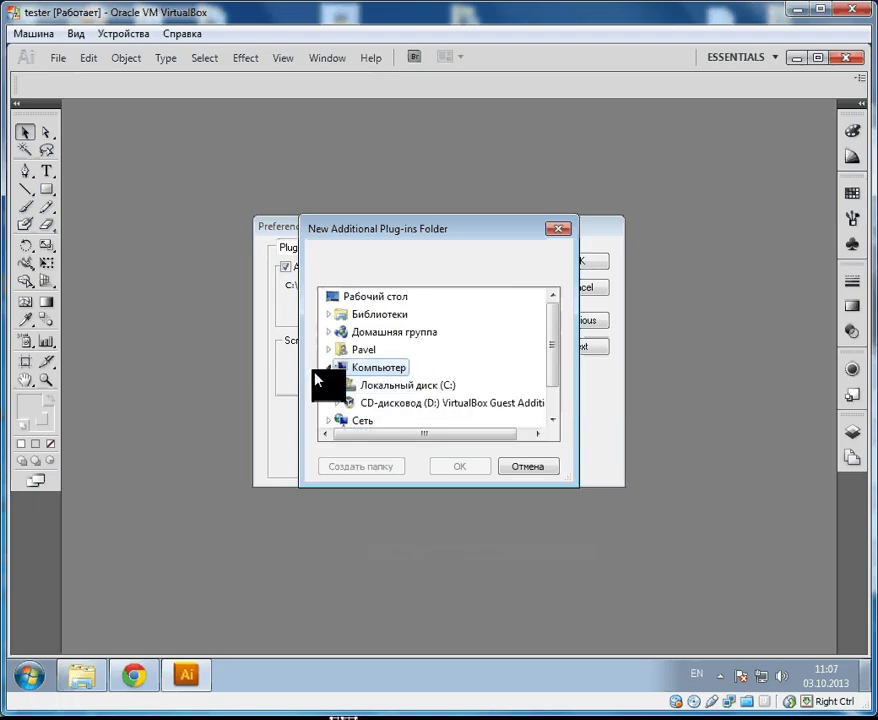
left_click(336, 386)
left_click(347, 332)
left_click(355, 333)
left_click(380, 352)
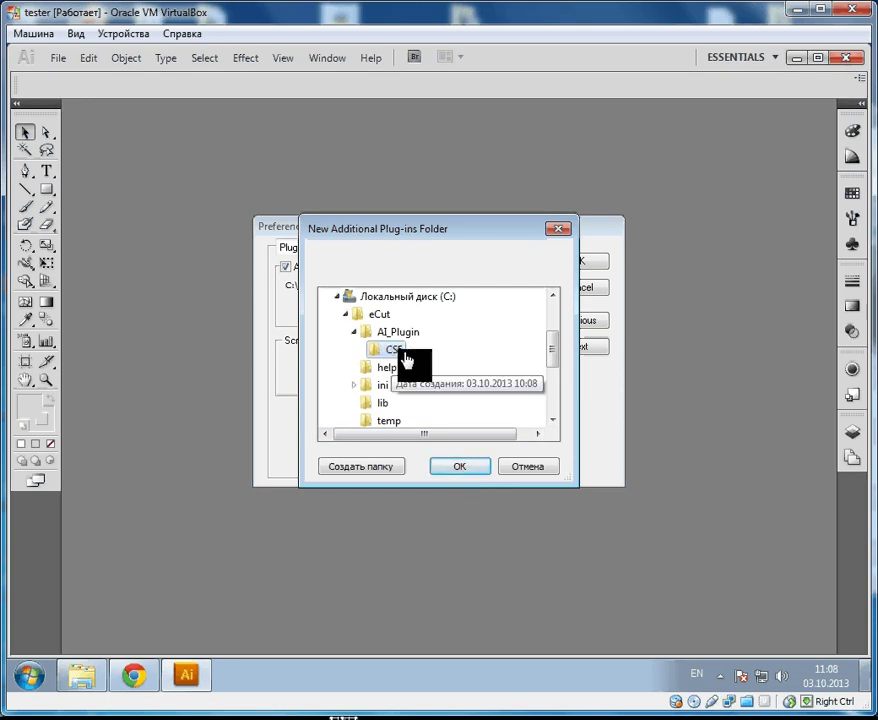
left_click(466, 474)
left_click(572, 263)
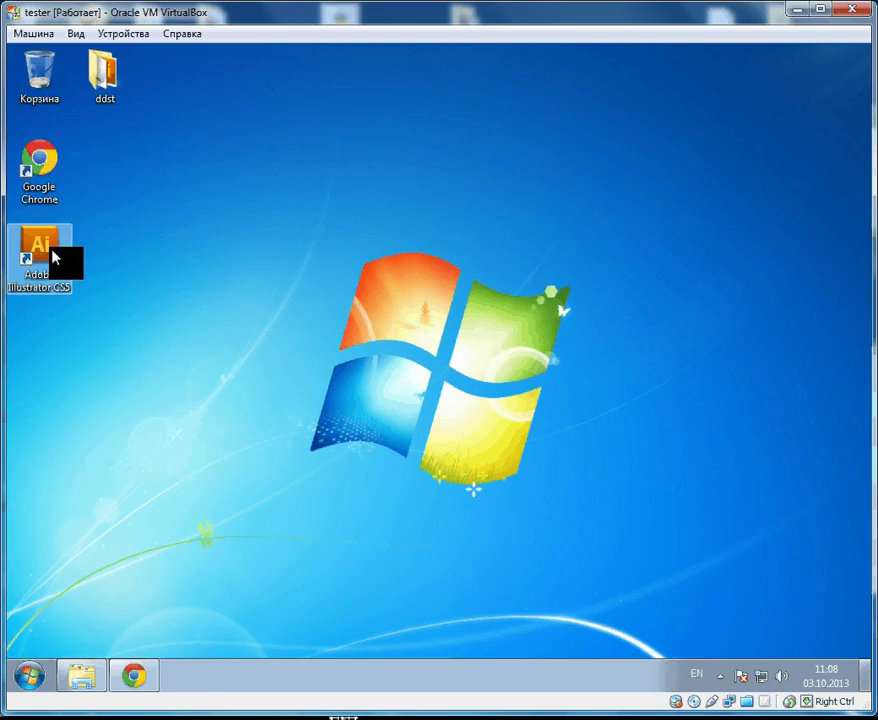
Relaunch Illustrator CS5, accept the registry fix, and create a new Letter-size document.
double_click(52, 258)
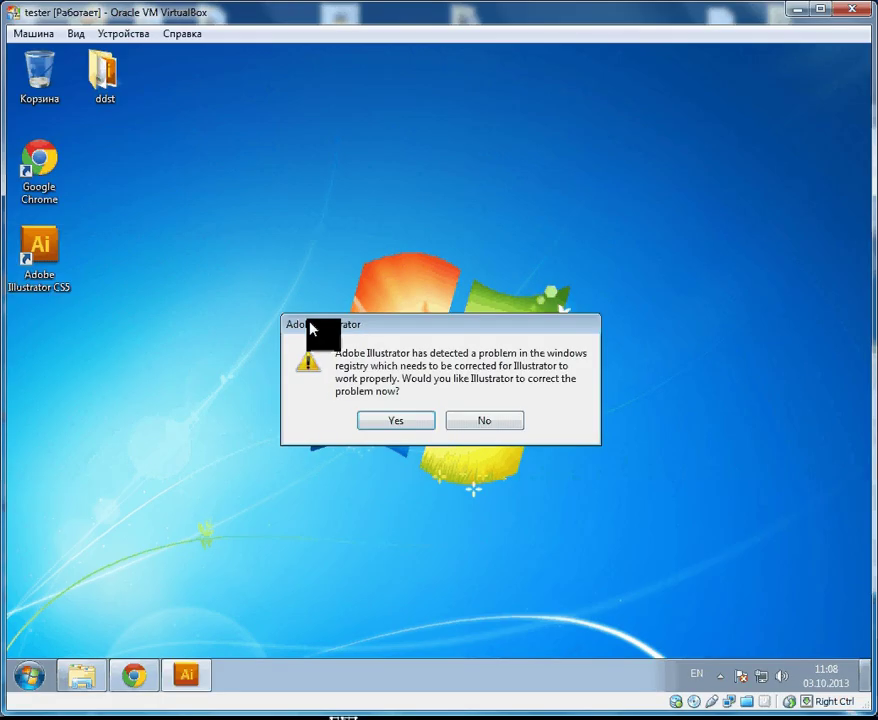
left_click(384, 428)
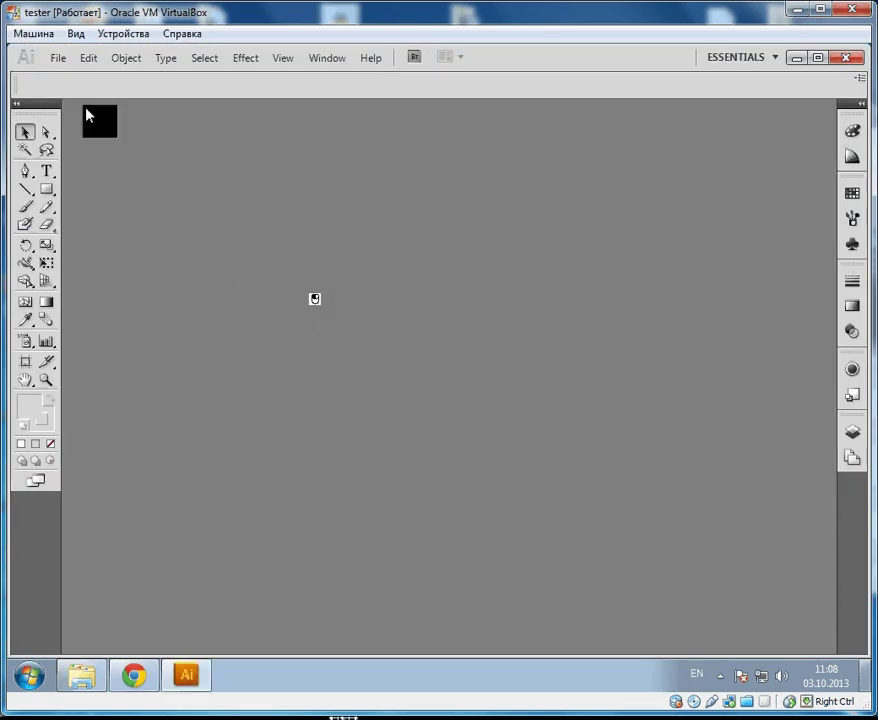
left_click(62, 60)
key("Escape")
key("ctrl+n")
left_click(650, 184)
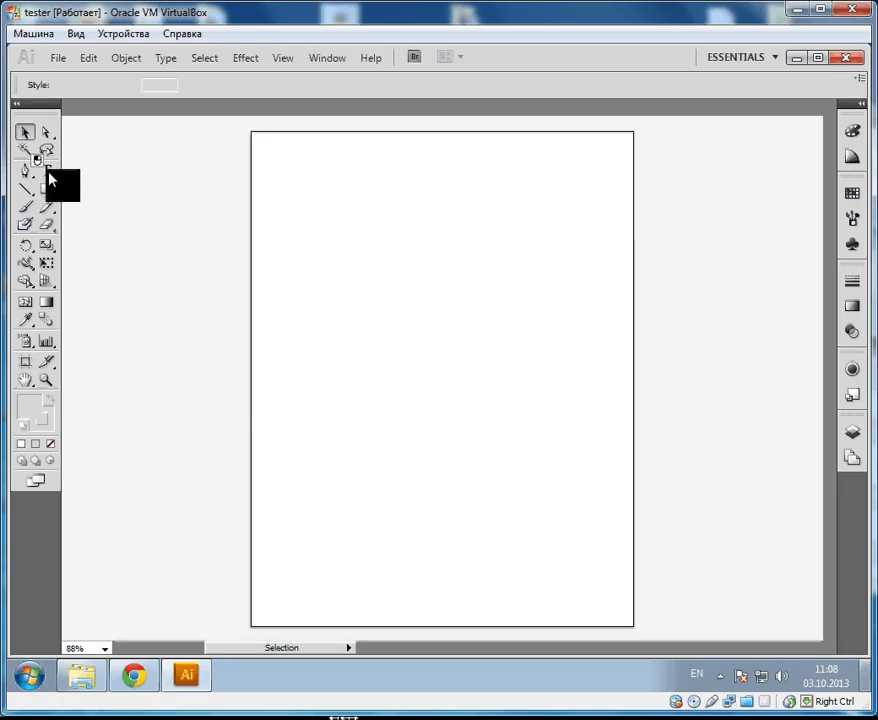
Type the word rStones near the artboard's top-left corner.
left_click(47, 173)
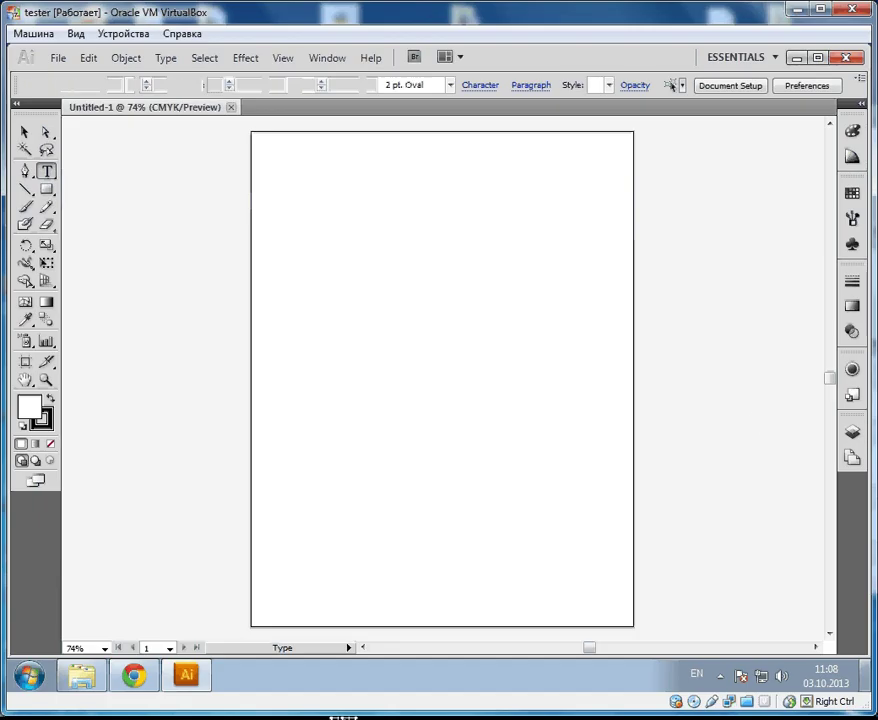
left_click(268, 211)
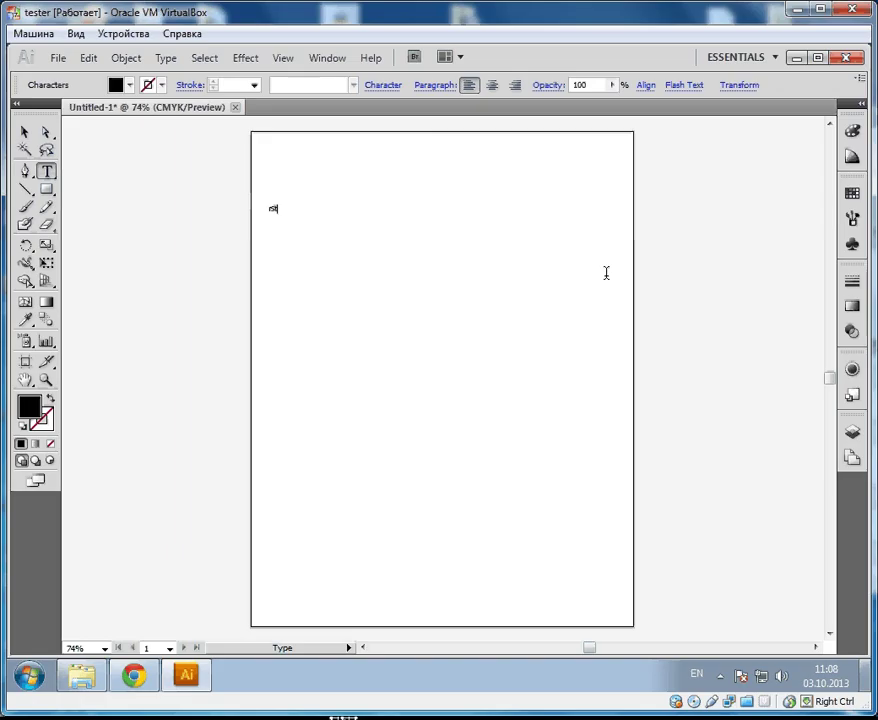
type("rStones")
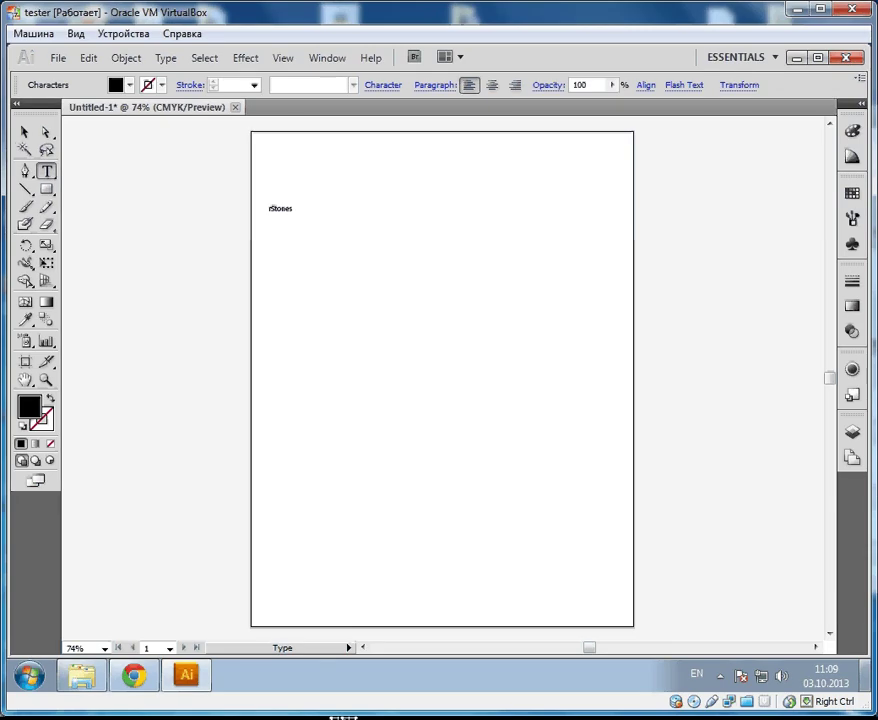
Scale the rStones text up across the page and convert it to outlines.
left_click(26, 133)
left_click(289, 212)
left_click_drag(297, 219, 605, 330)
right_click(591, 306)
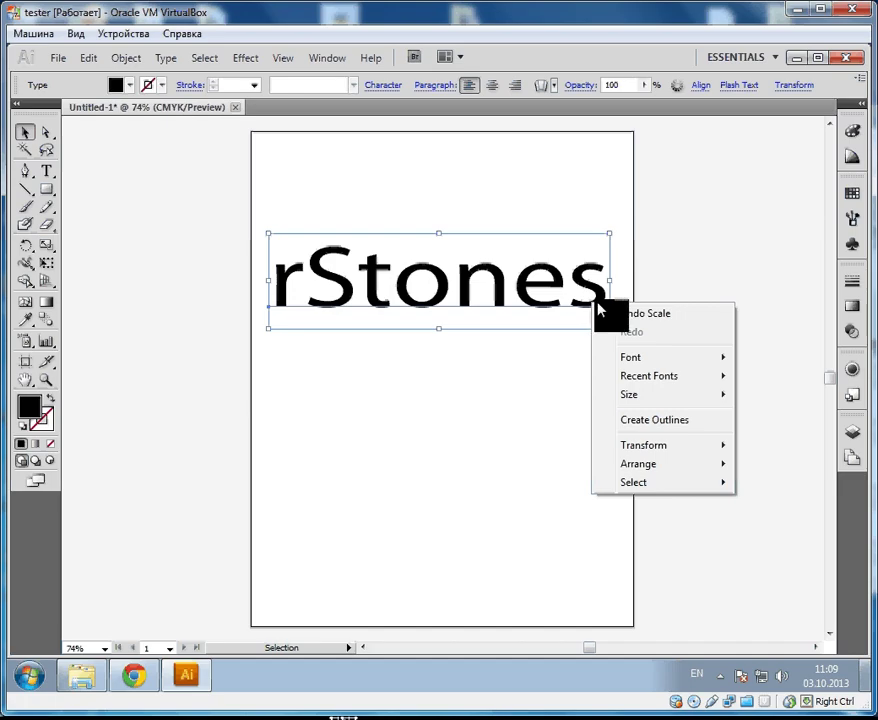
left_click(658, 420)
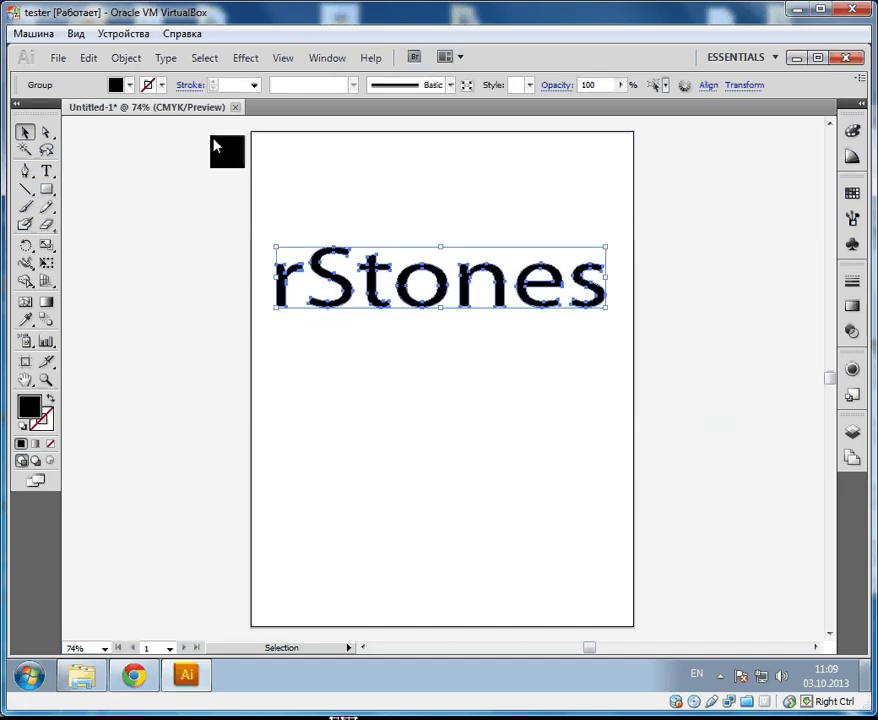
Launch Effect > eCut > rStones, dismiss the demo notice, and move the panel aside.
left_click(257, 62)
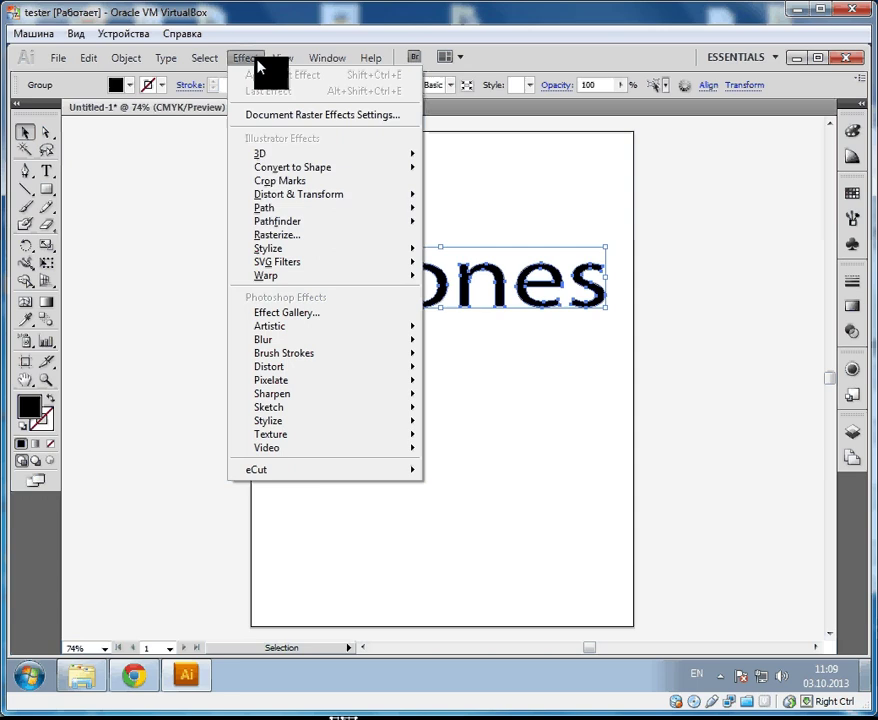
mouse_move(268, 472)
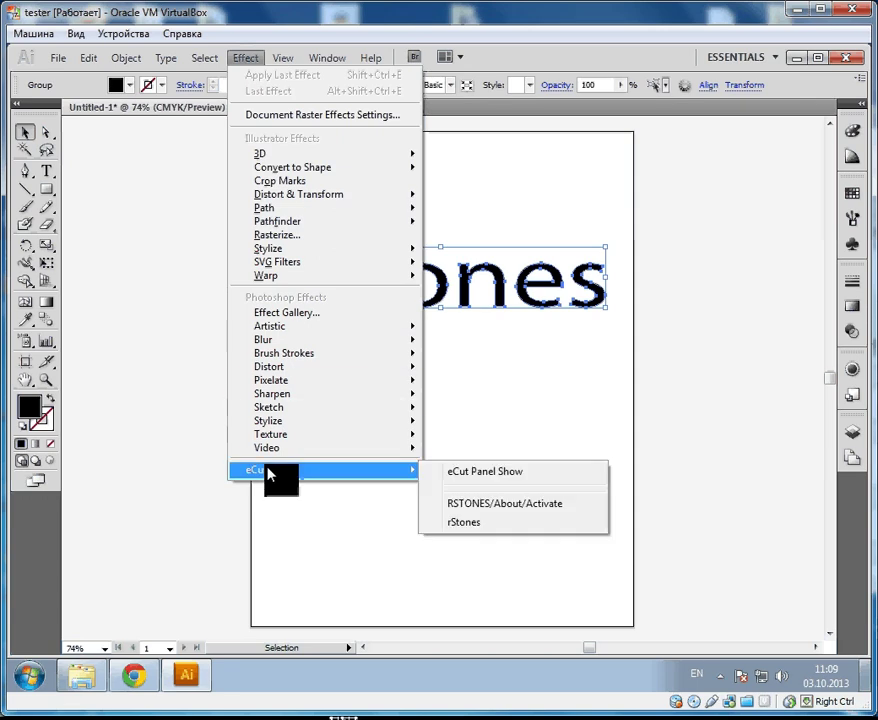
left_click(465, 523)
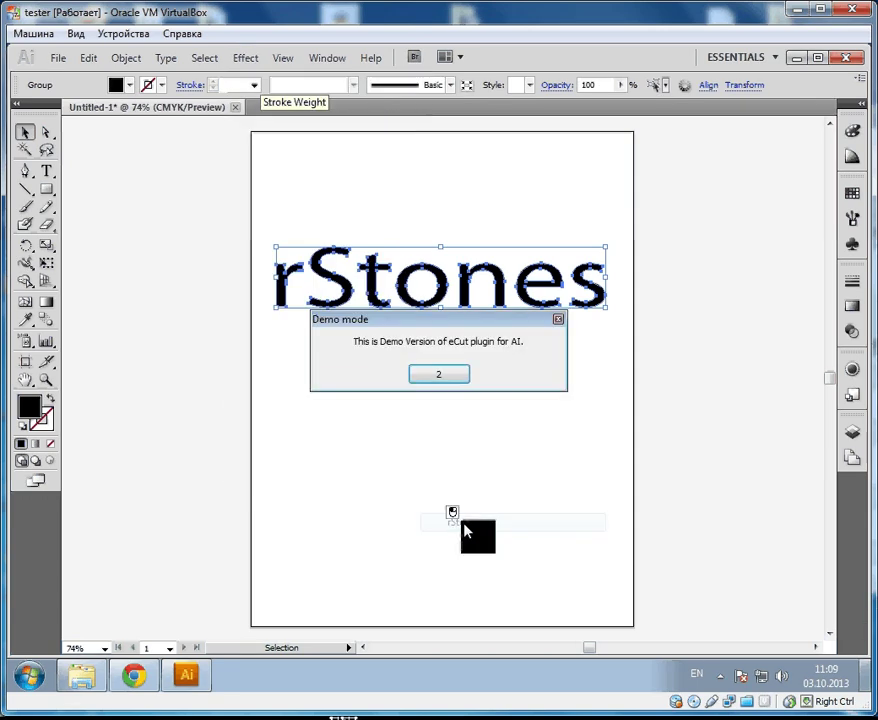
left_click(437, 376)
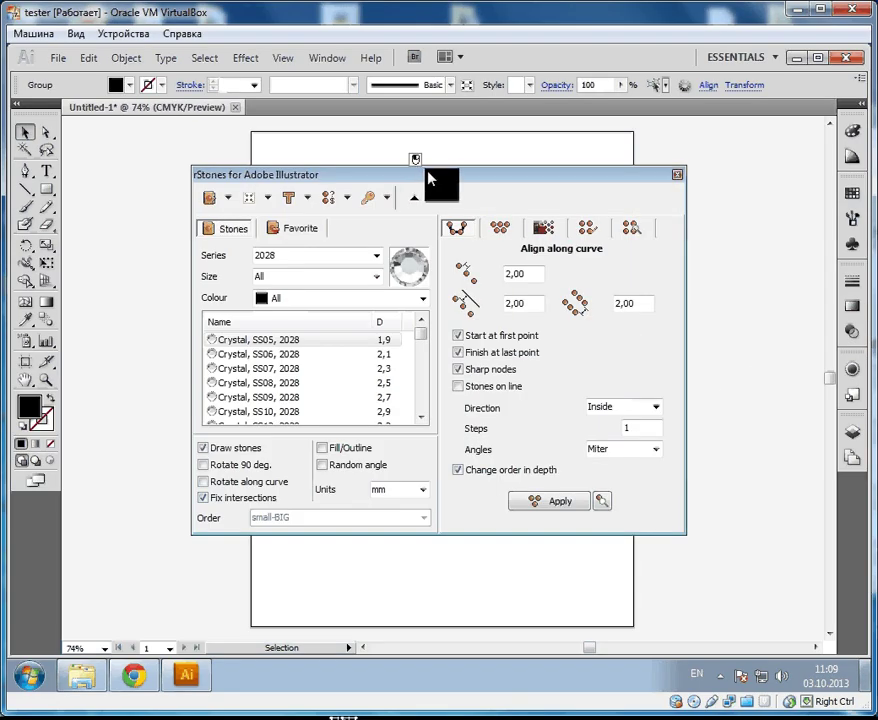
left_click_drag(428, 178, 574, 249)
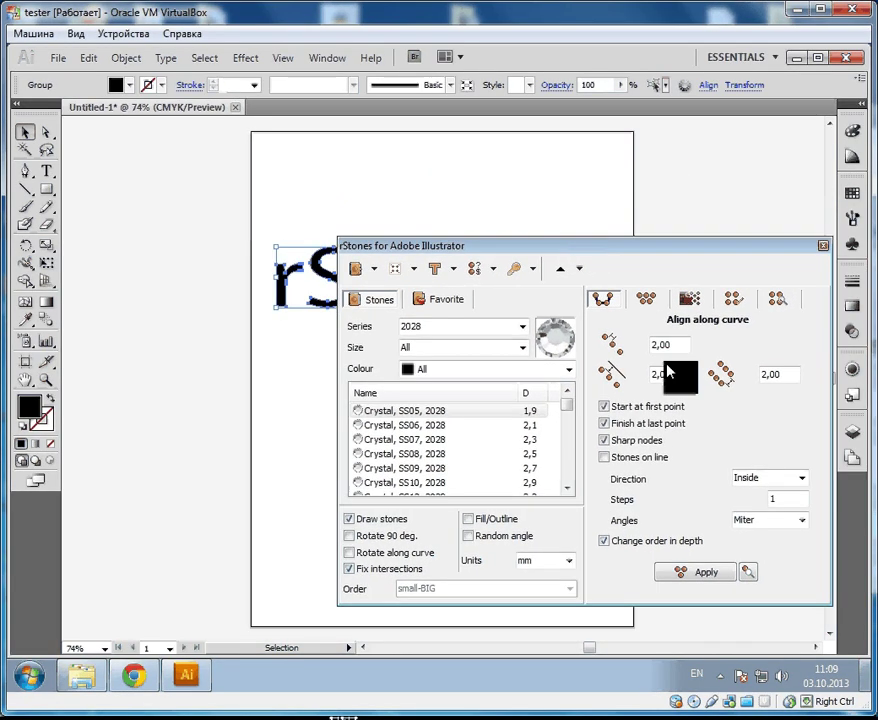
Preview stones placed along the letter outlines, then clear the preview.
left_click(604, 457)
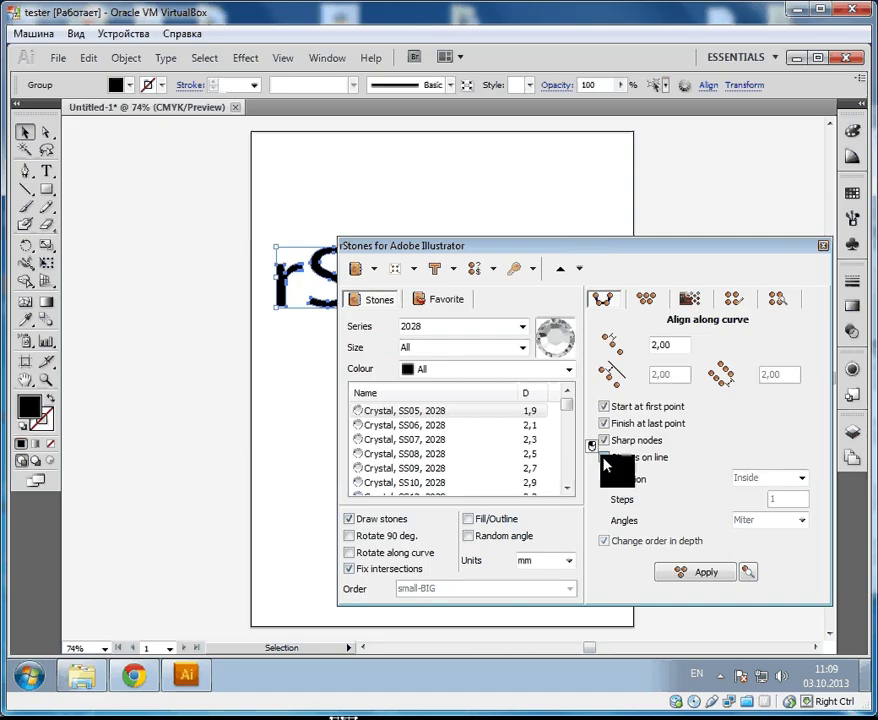
left_click(749, 573)
scroll(303, 347, "up", 2)
scroll(303, 347, "up", 1)
left_click(610, 199)
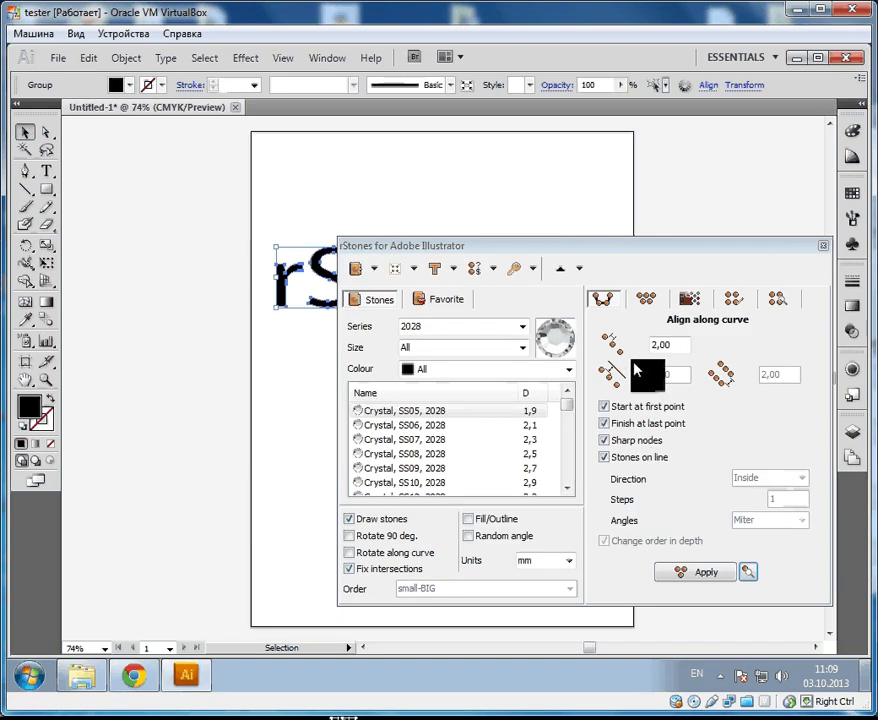
Test the Matrix fill on the text, clear it, and select the first spacing value.
left_click(646, 298)
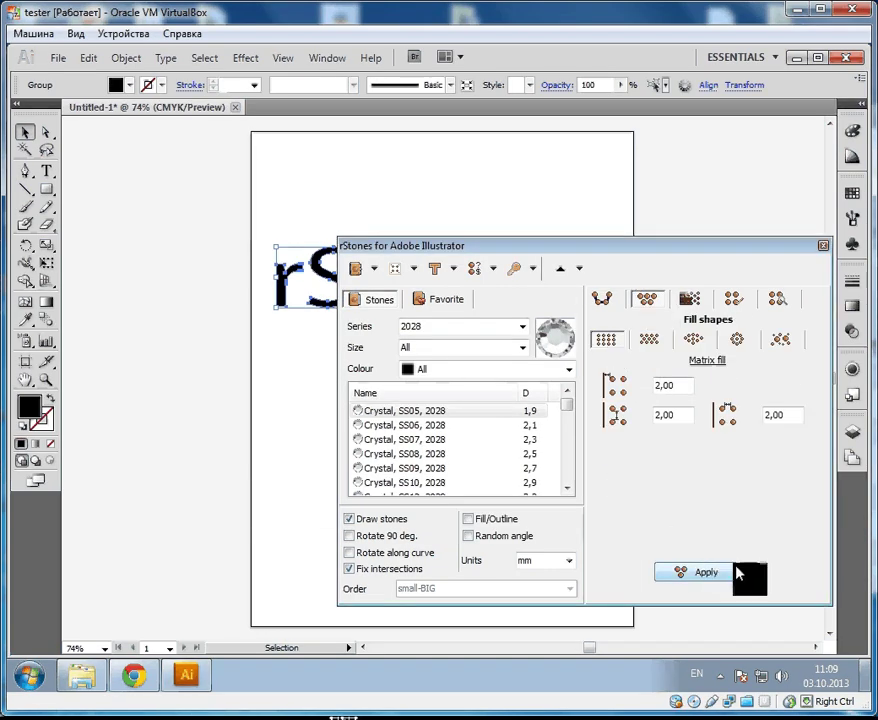
left_click(735, 571)
left_click(602, 310)
double_click(672, 386)
Set the first matrix spacing to 0, preview the fill, then create stones and close.
type("0")
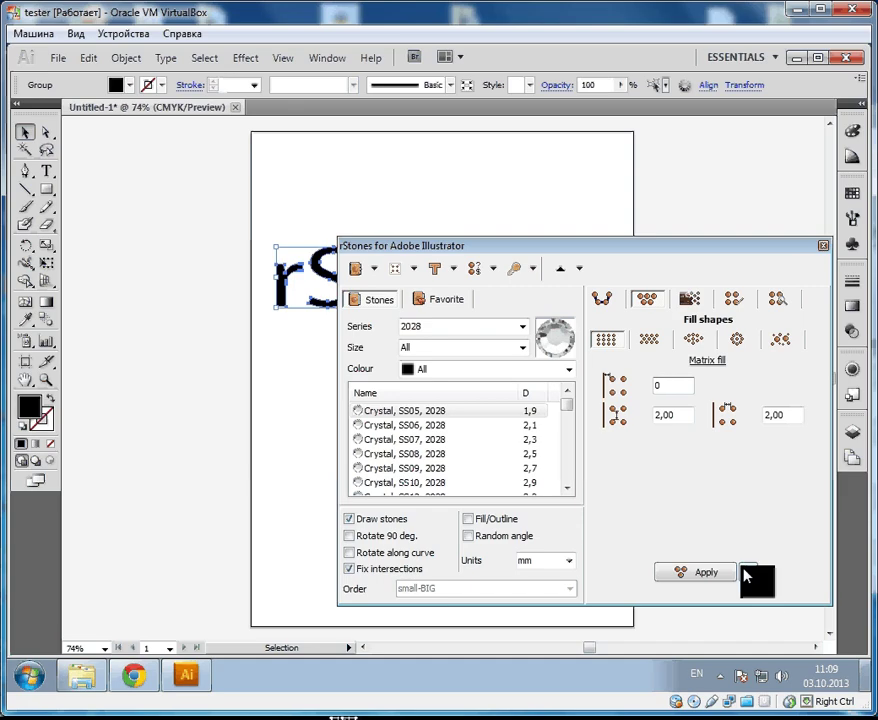
left_click(745, 573)
scroll(386, 372, "up", 2)
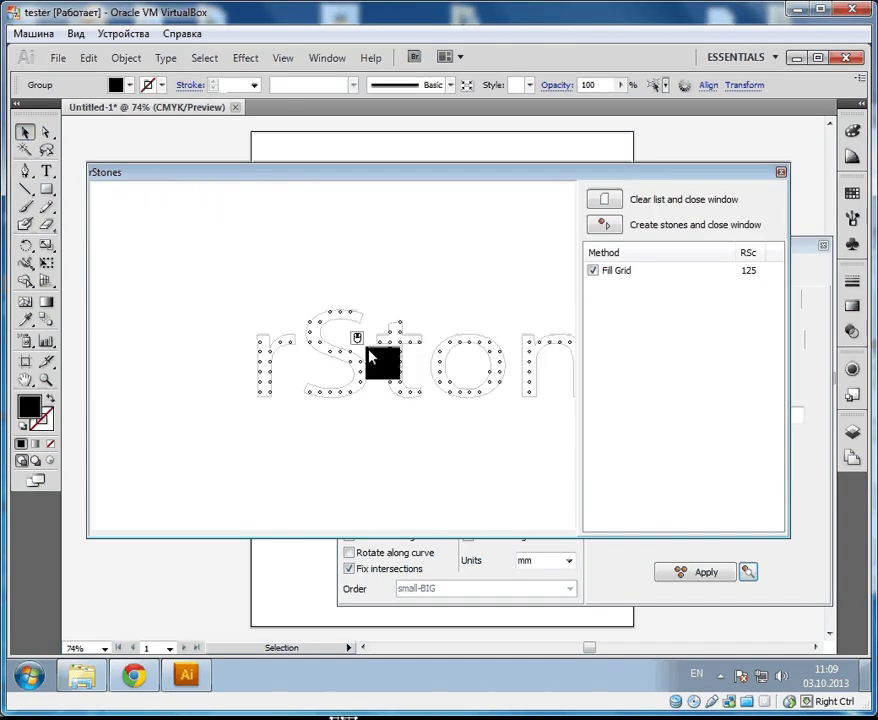
scroll(370, 357, "up", 2)
scroll(372, 357, "down", 5)
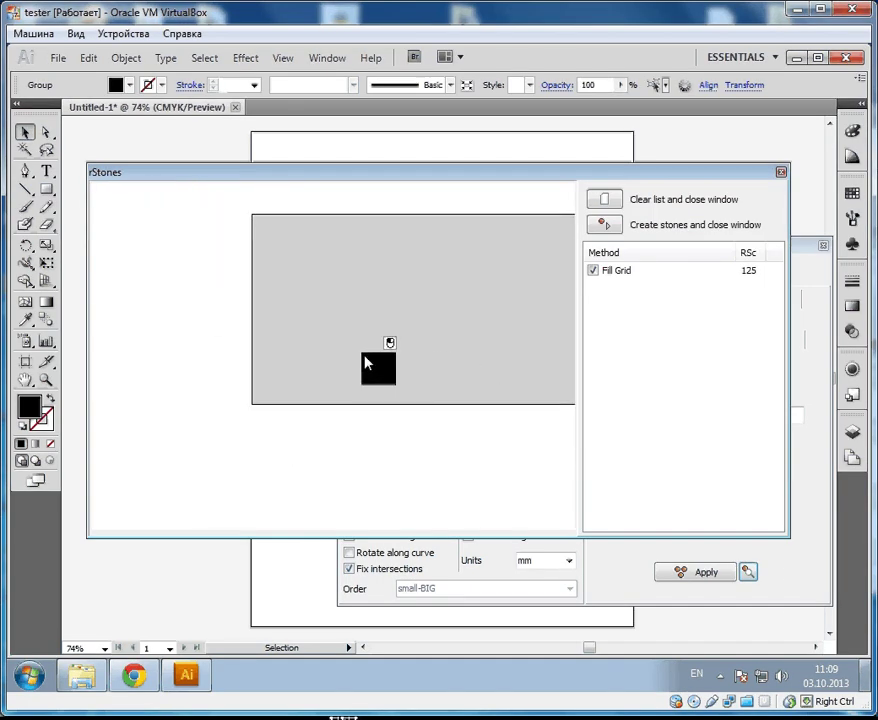
left_click(604, 224)
left_click_drag(693, 237, 802, 303)
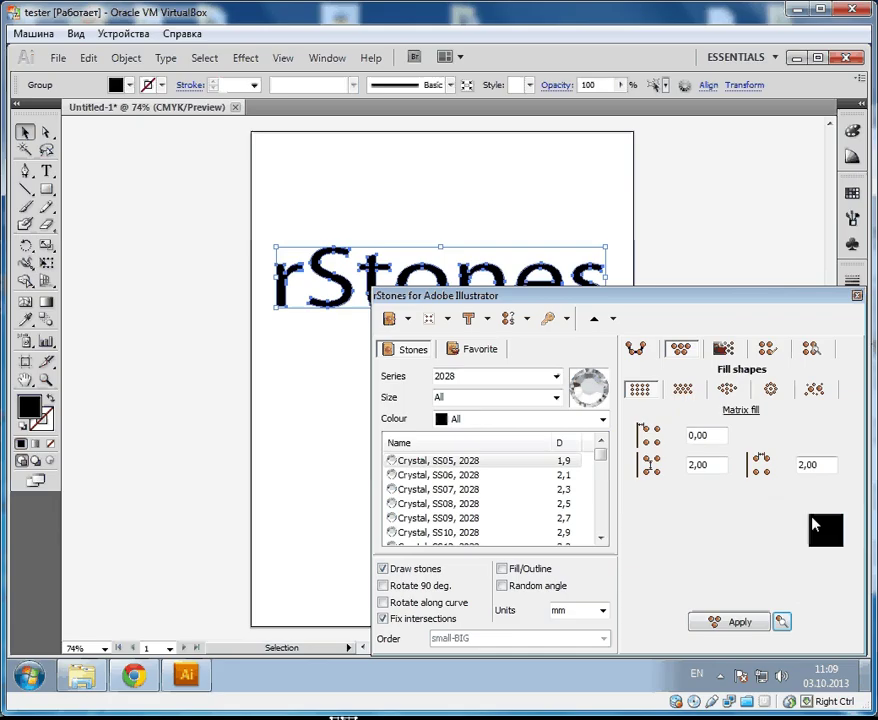
Close the rStones panel and go to the Contacts page of the illustrator.e-cut.ru site in Chrome.
left_click(858, 298)
left_click(131, 672)
left_click(290, 54)
left_click(333, 188)
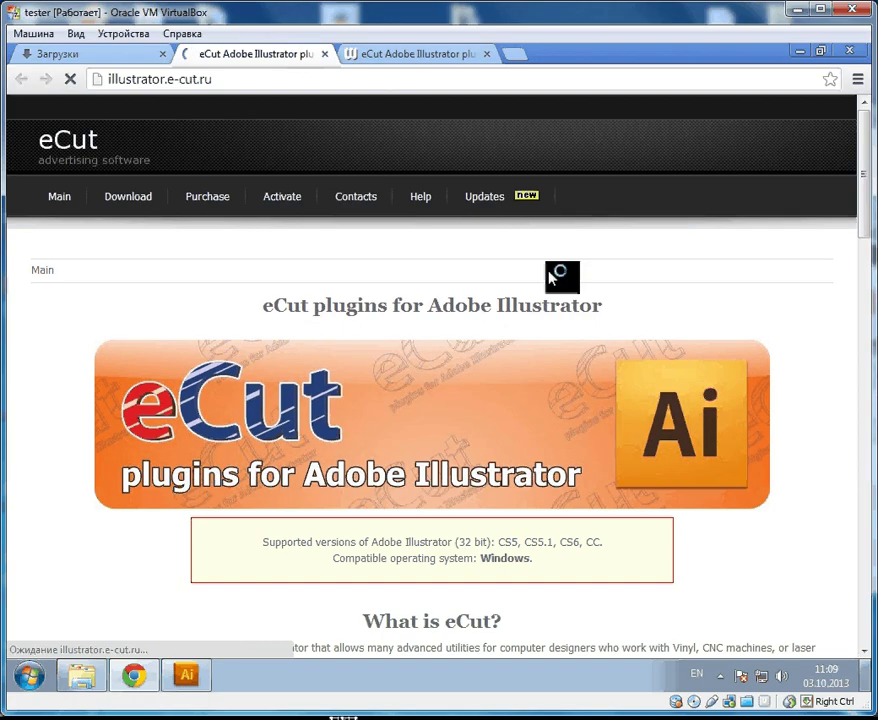